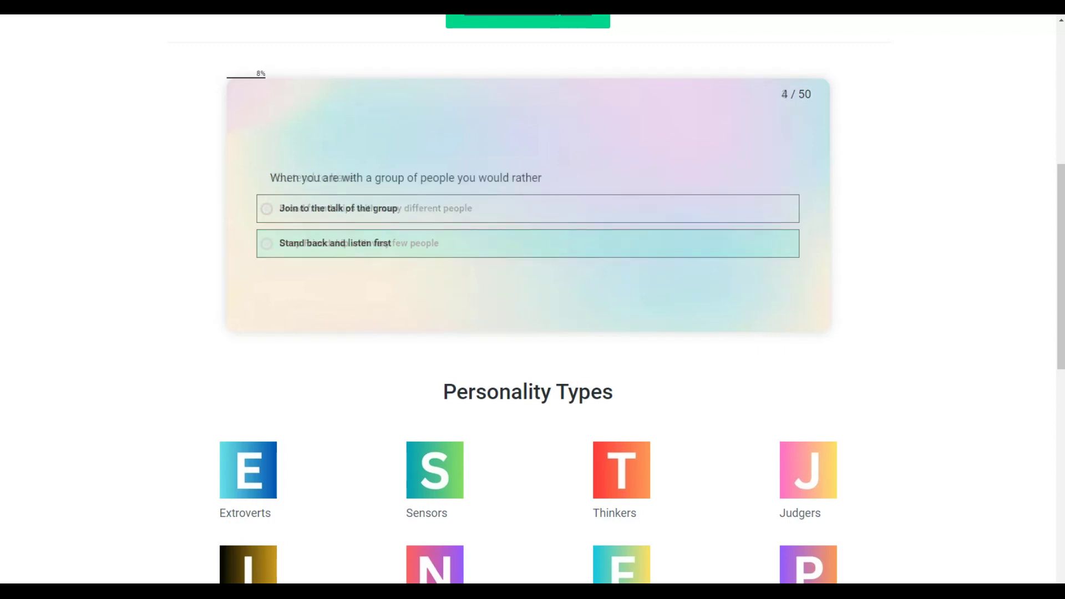
- Answer the last quiz questions with Stand back and listen first, Scheduled, Spontaneous and Casual
left_click(527, 243)
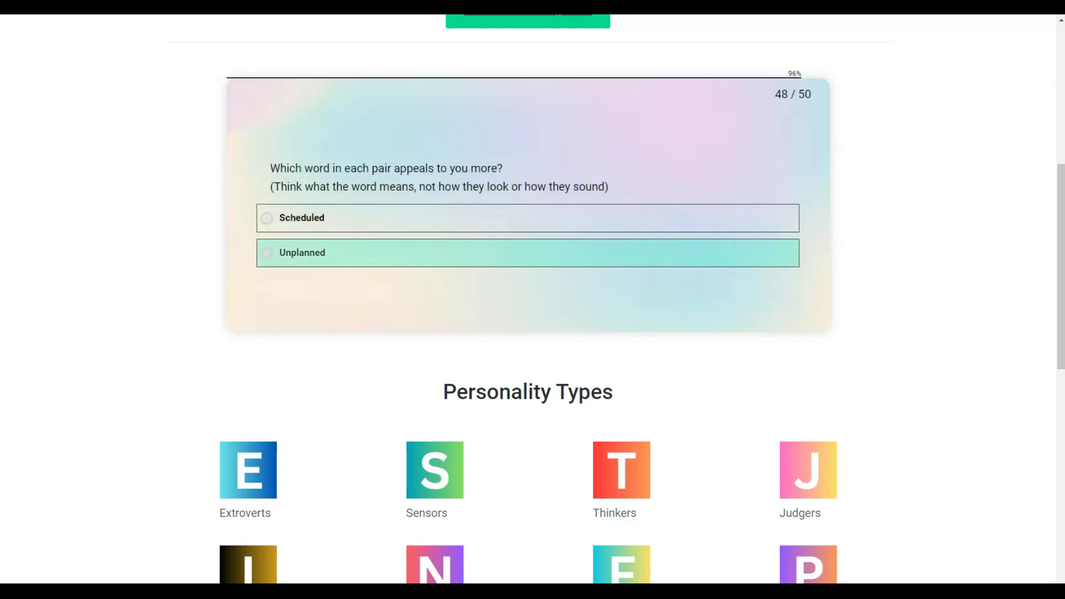
left_click(527, 218)
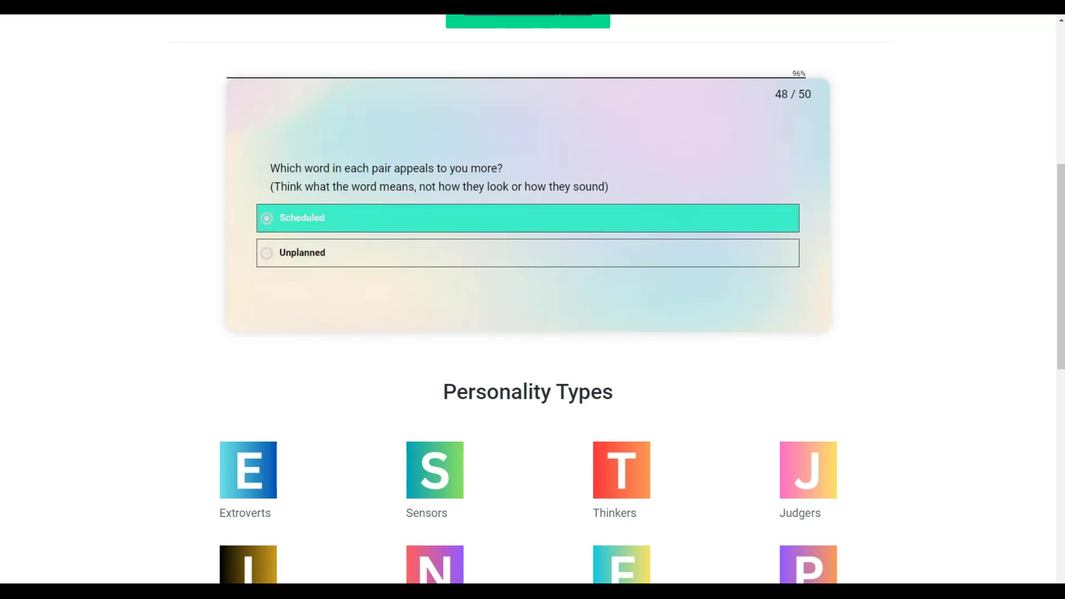
left_click(527, 252)
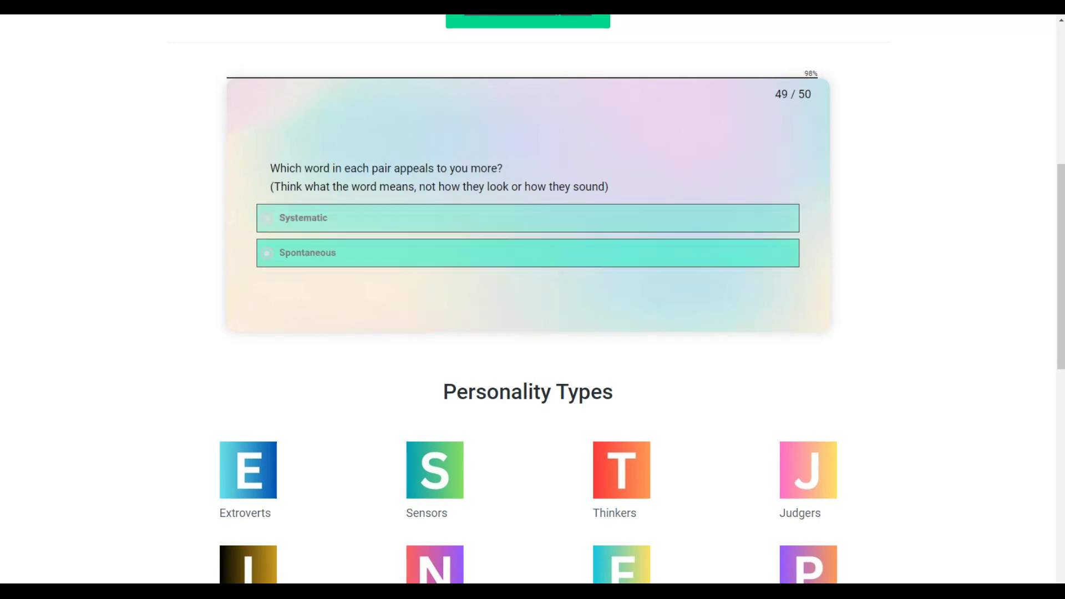
left_click(527, 253)
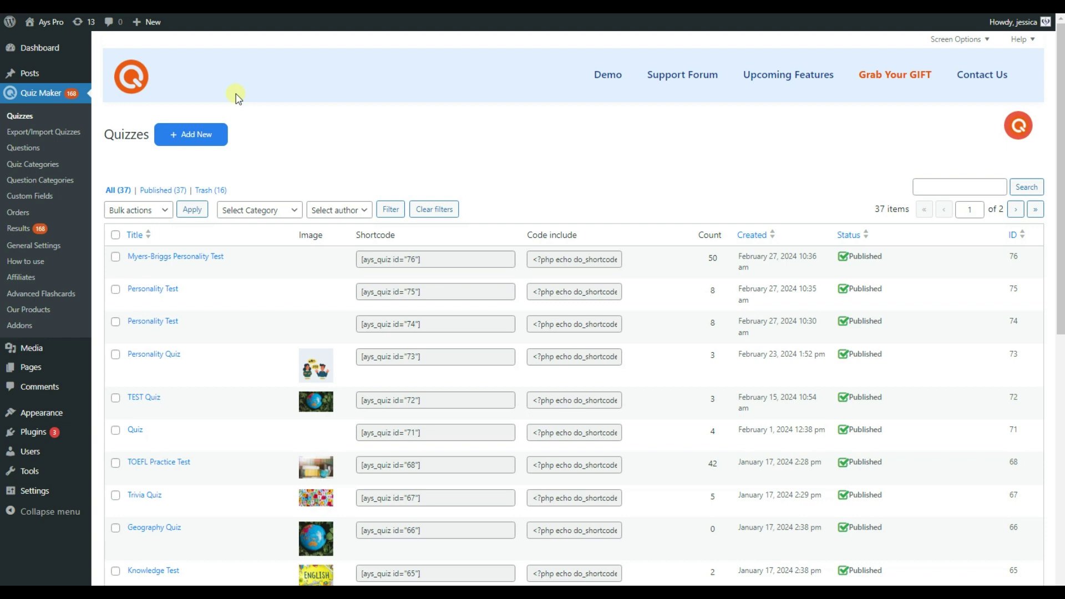
- Go to the Add Plugins page from the Plugins submenu
mouse_move(47, 433)
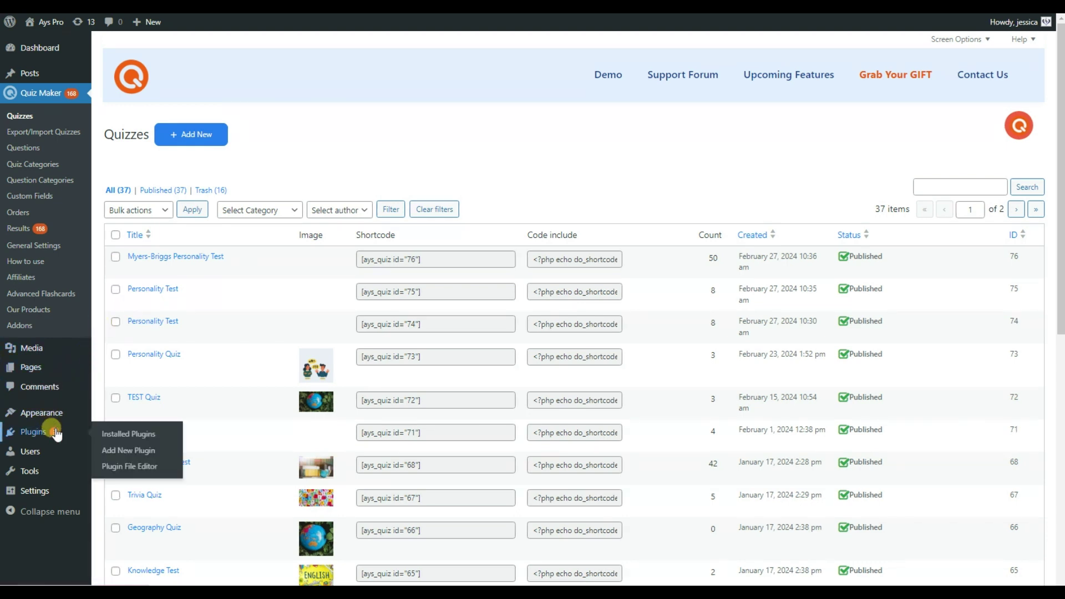
left_click(132, 449)
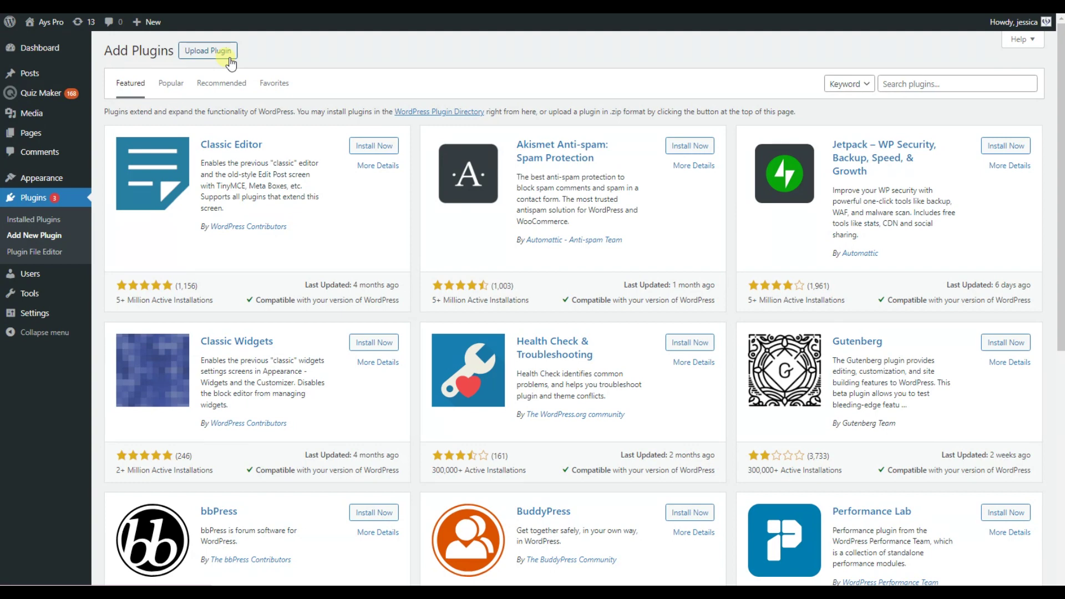
- Upload, install and activate the quiz-maker-conditional-logic-1.0.4 zip add-on
left_click(230, 59)
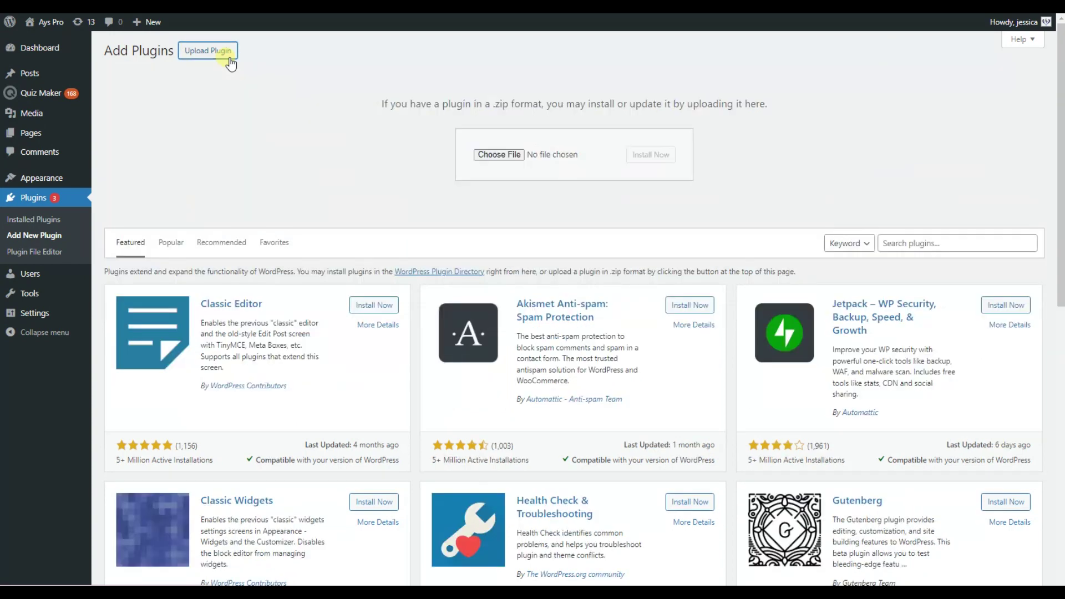
left_click(493, 156)
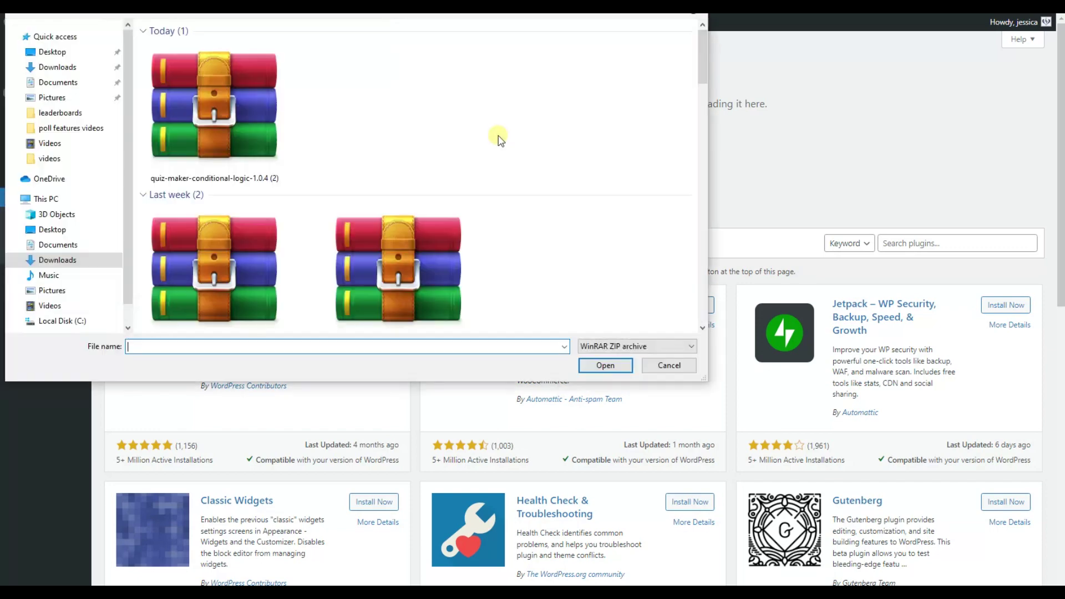
double_click(261, 112)
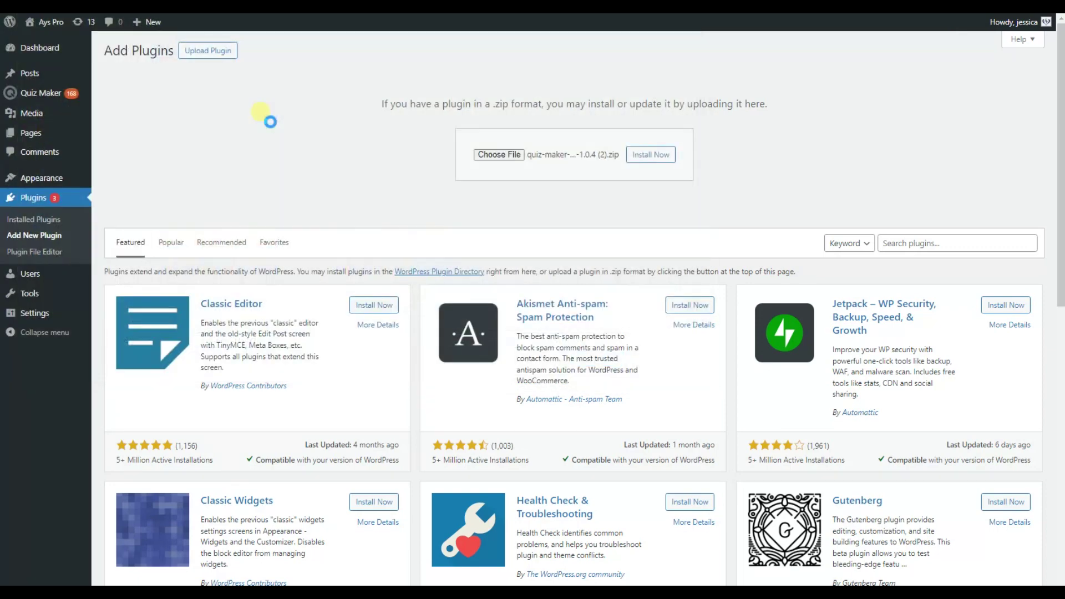
left_click(651, 157)
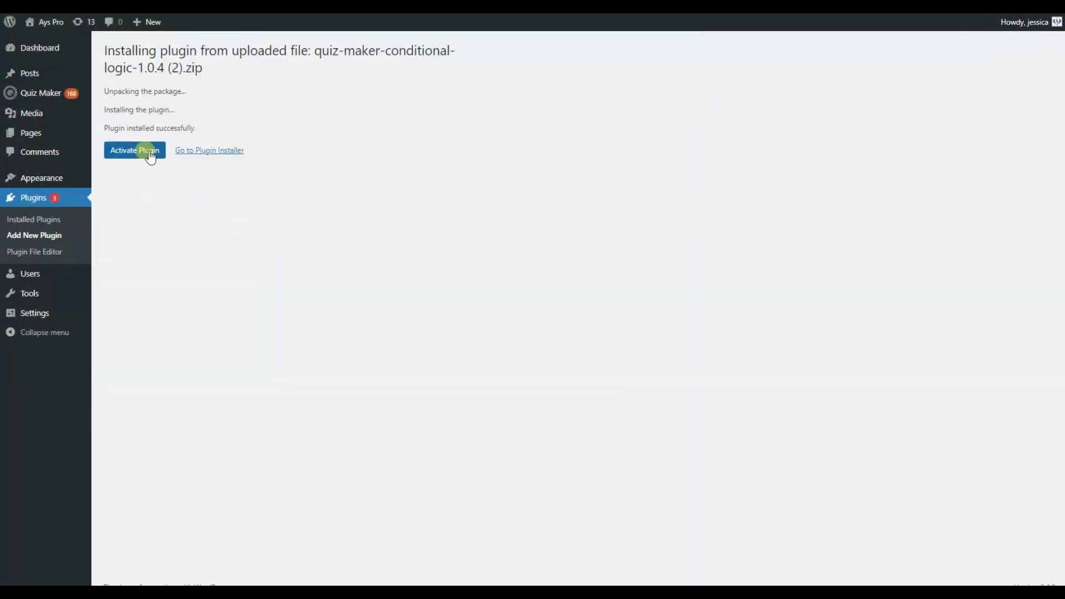
left_click(150, 157)
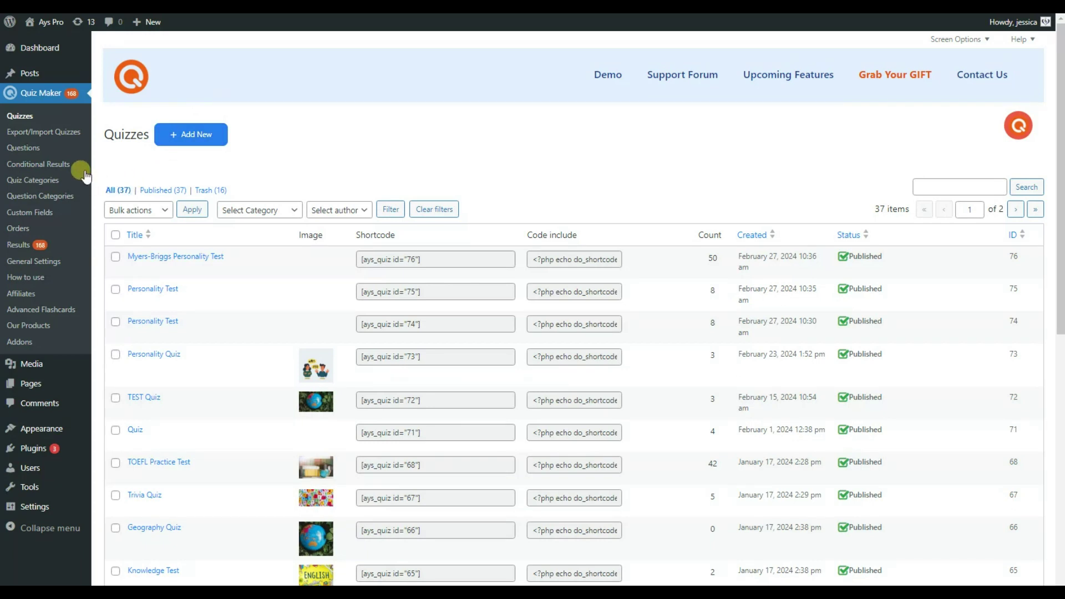
- Go to Conditional Results and open the Myers-Briggs Personality Test's conditions
left_click(65, 166)
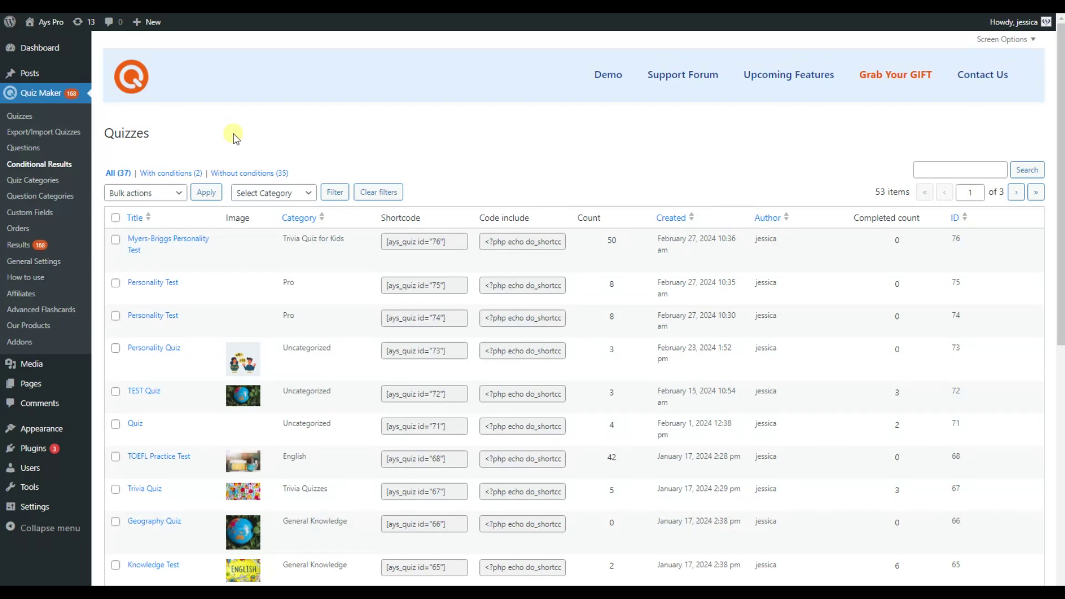
left_click(197, 243)
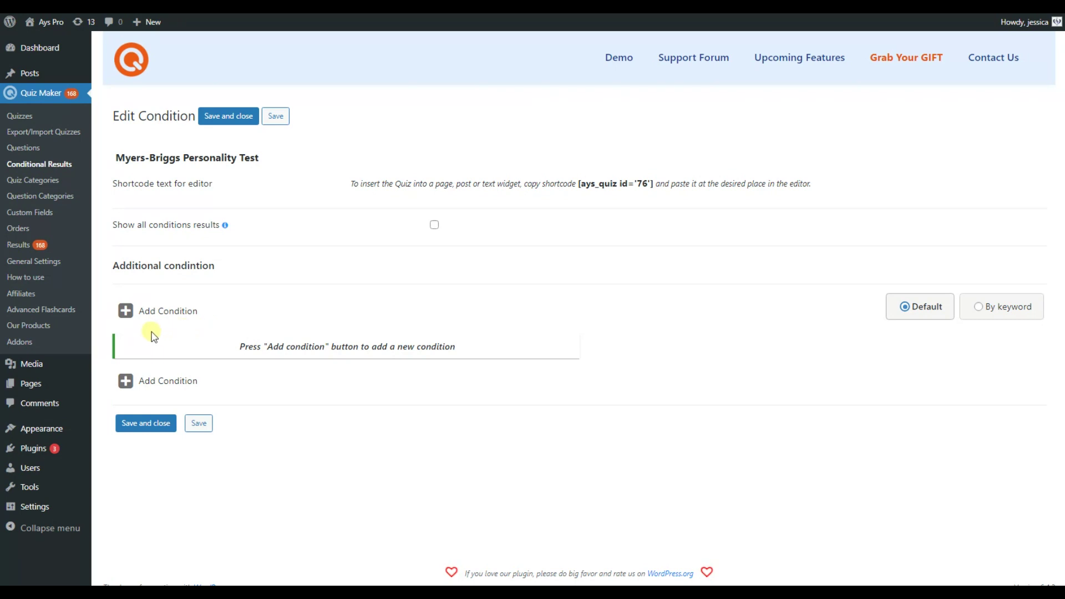
- Add a condition whose first rule is 'Are you usually' = Rather quiet and reserved
left_click(126, 312)
scroll(124, 313, "down", 3)
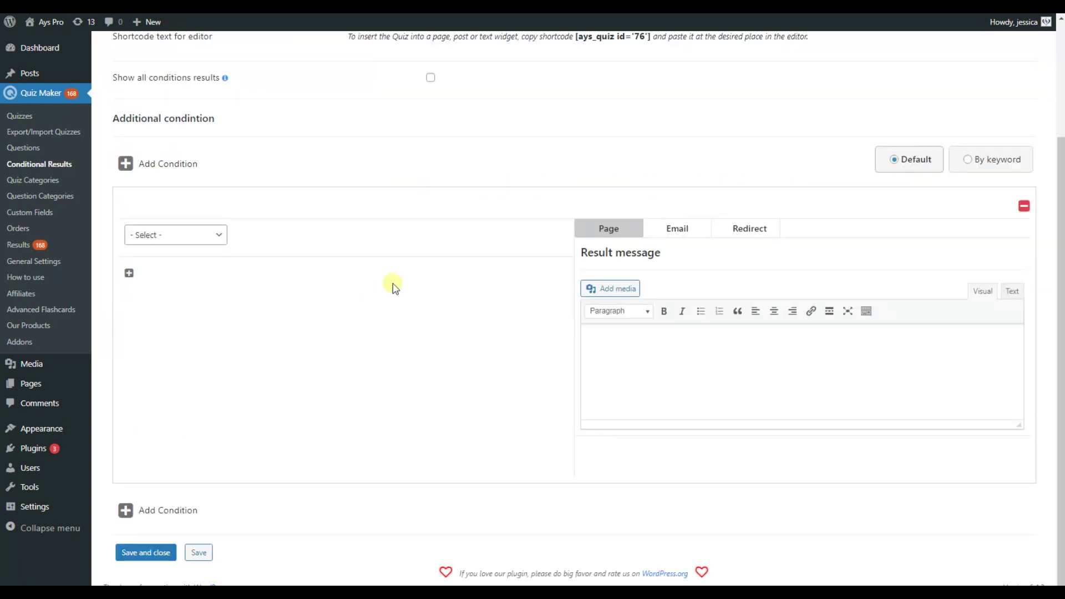
left_click(221, 234)
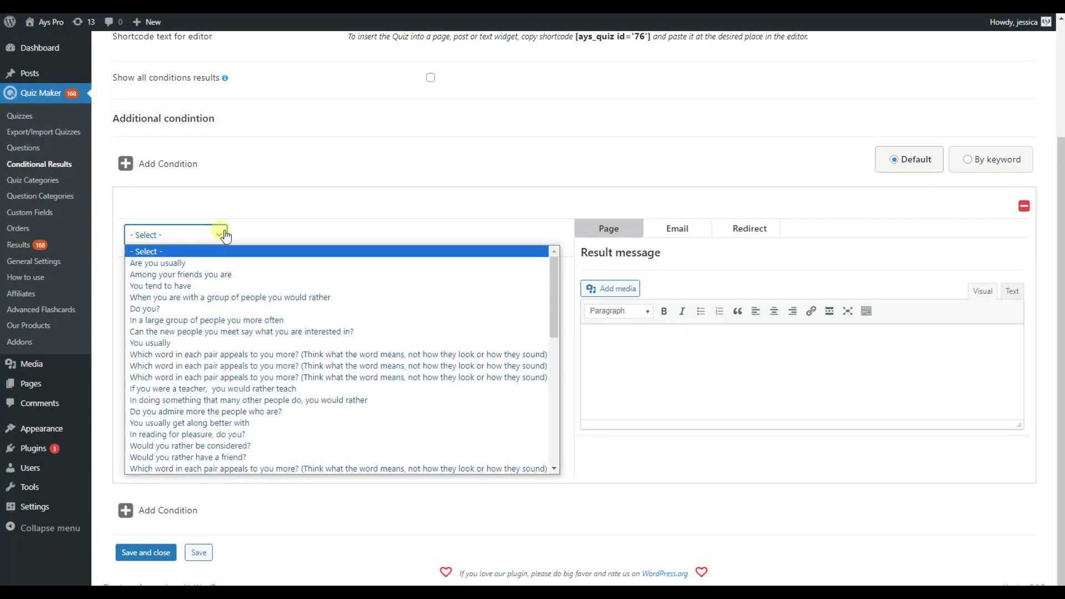
left_click(211, 263)
left_click(287, 236)
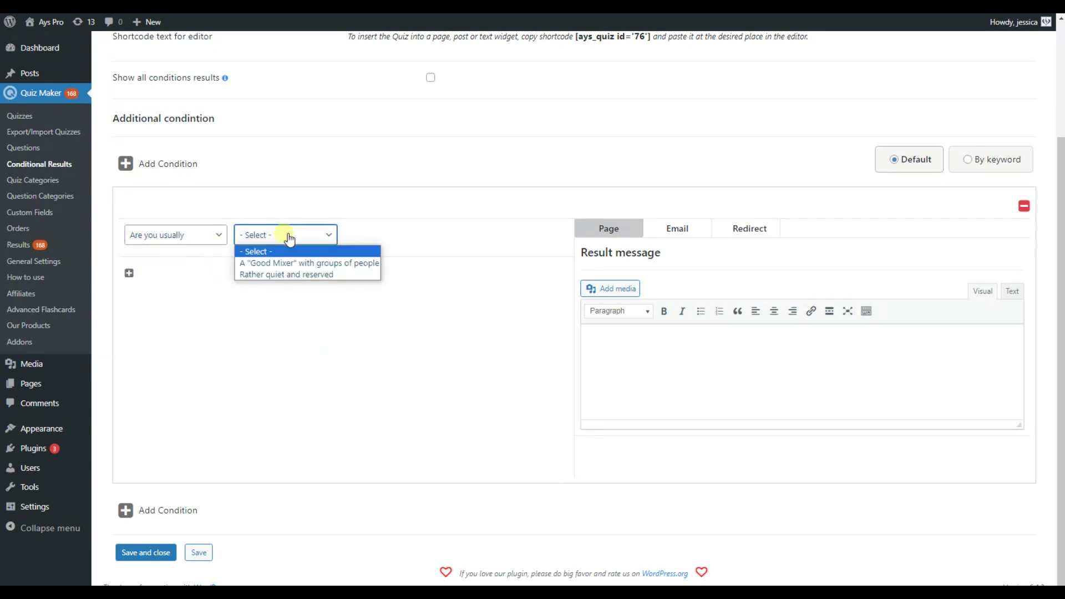
left_click(303, 274)
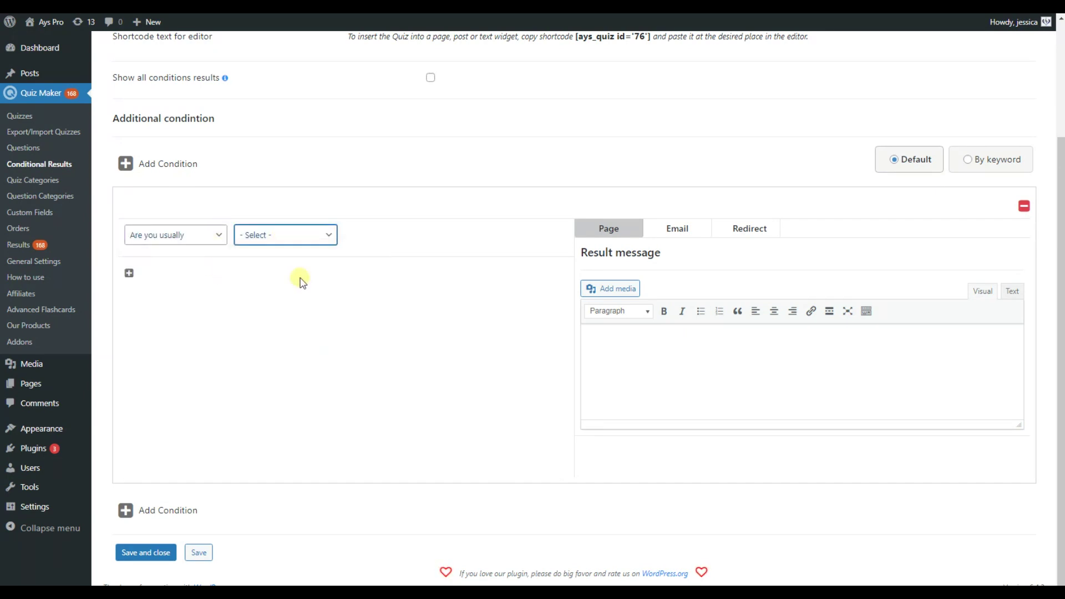
- Add an And rule: 'Among your friends you are' = One of the last to hear what is going on
left_click(130, 274)
left_click(209, 310)
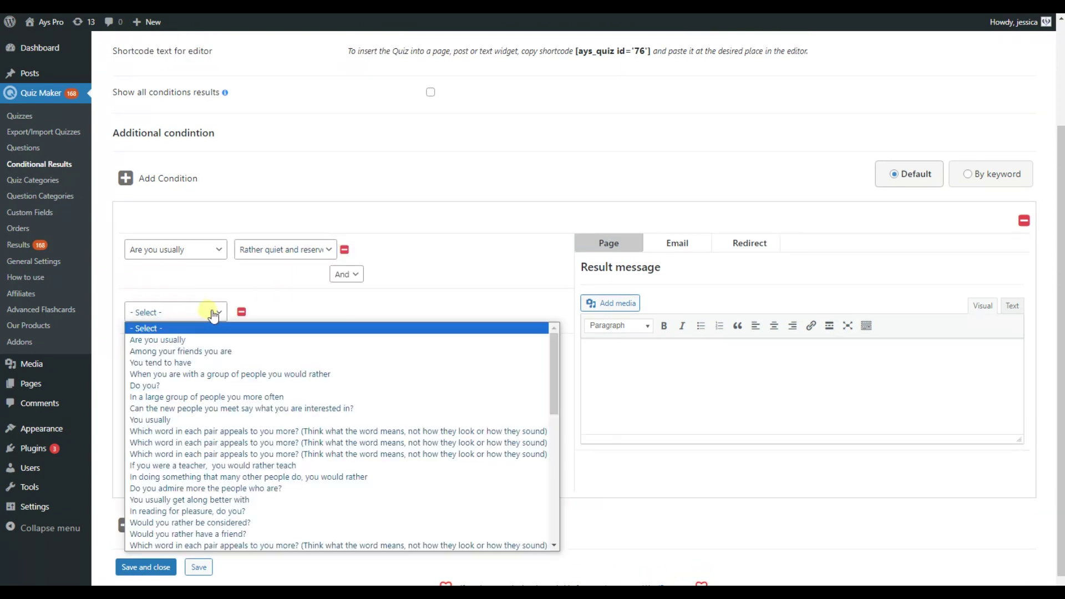
left_click(214, 347)
left_click(309, 313)
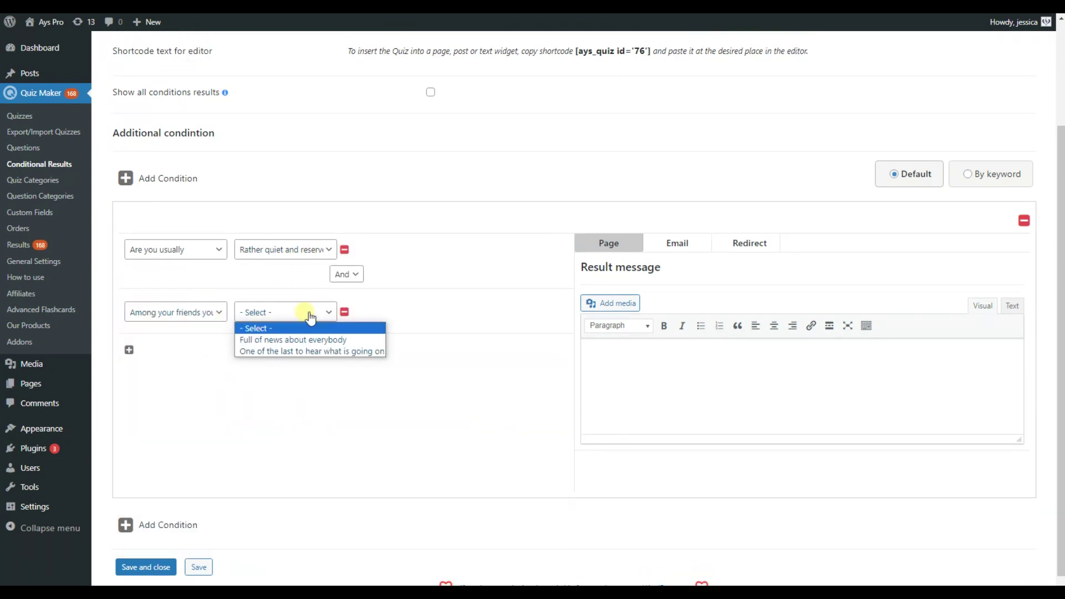
left_click(309, 351)
- Add a third And rule: 'You tend to have' = Deep Friendship with very few people
left_click(129, 350)
left_click(189, 359)
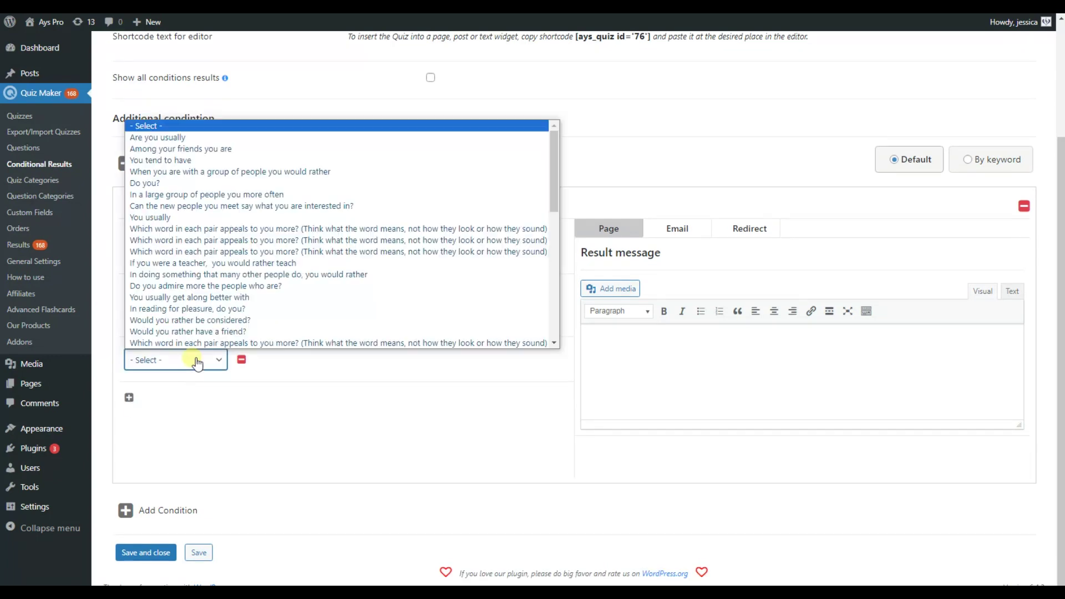
left_click(192, 93)
left_click(288, 366)
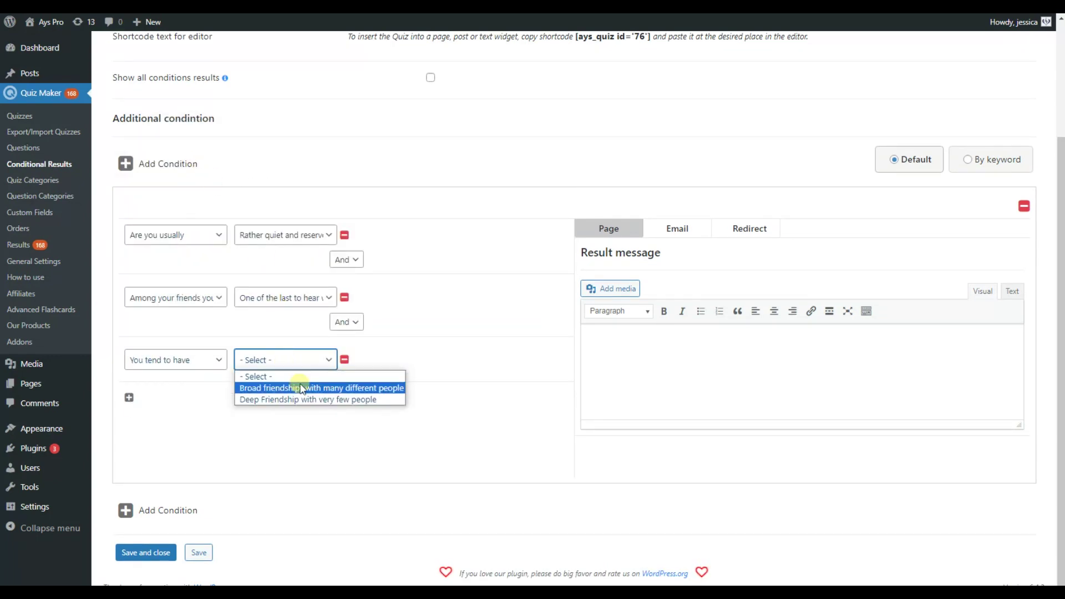
left_click(261, 382)
left_click(616, 338)
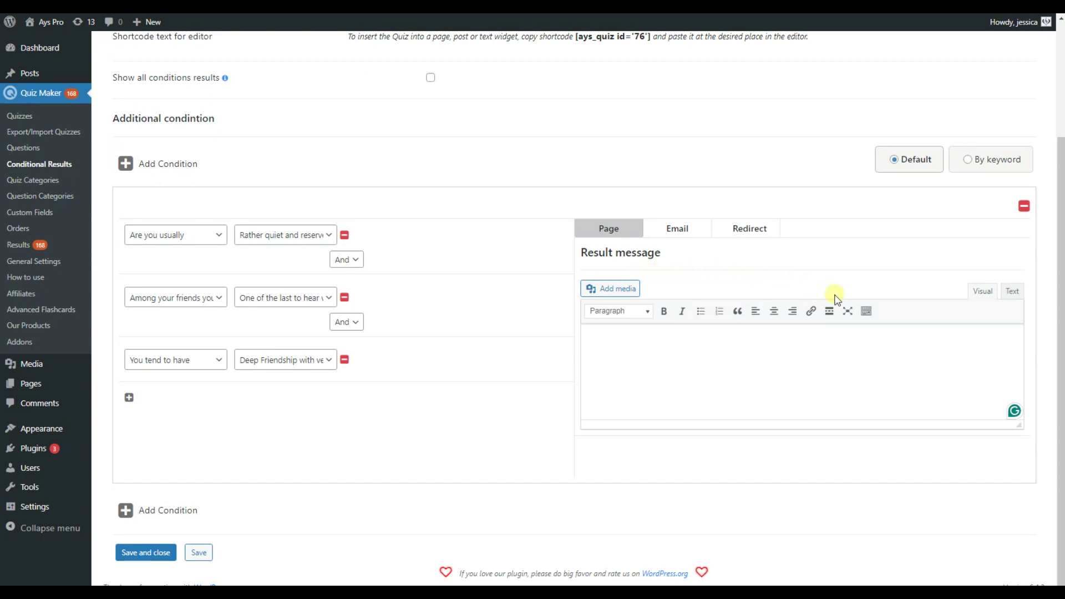
- View the condition's Email, then Redirect result settings with empty Delay and Url fields
left_click(678, 230)
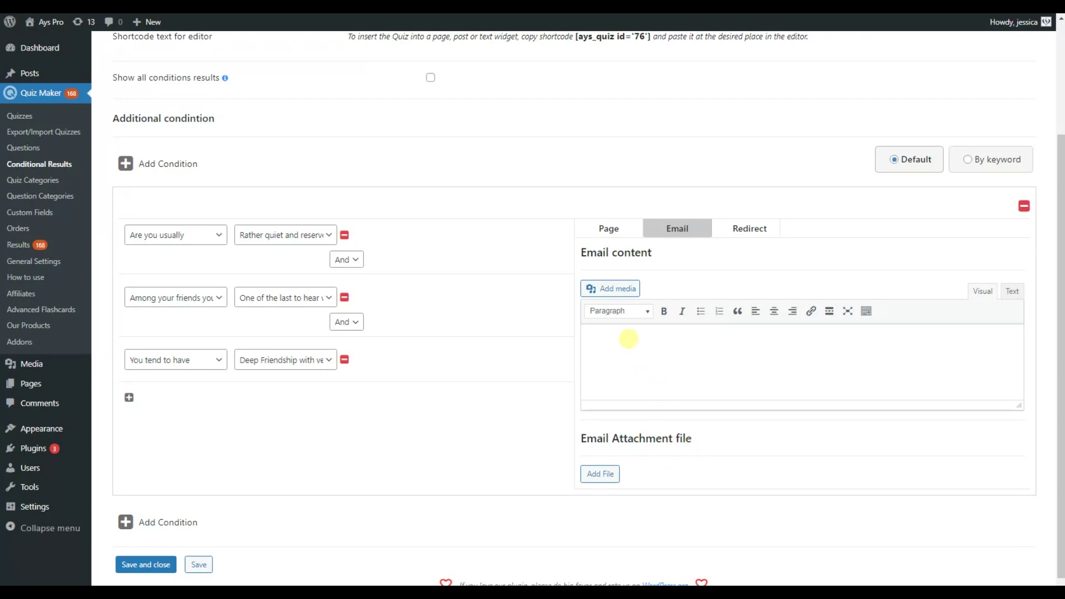
left_click(759, 233)
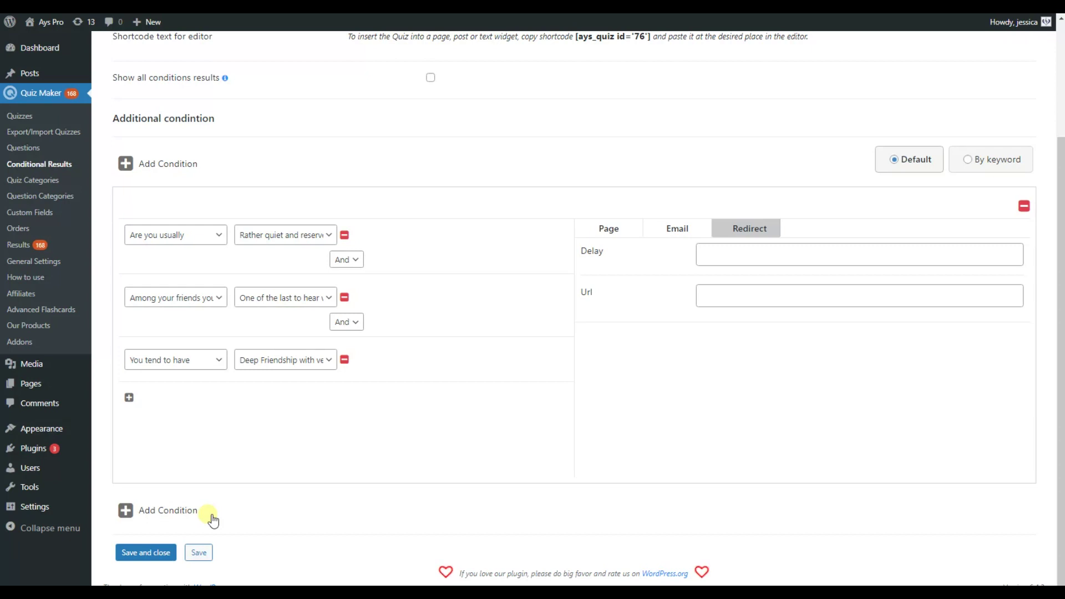
left_click(352, 259)
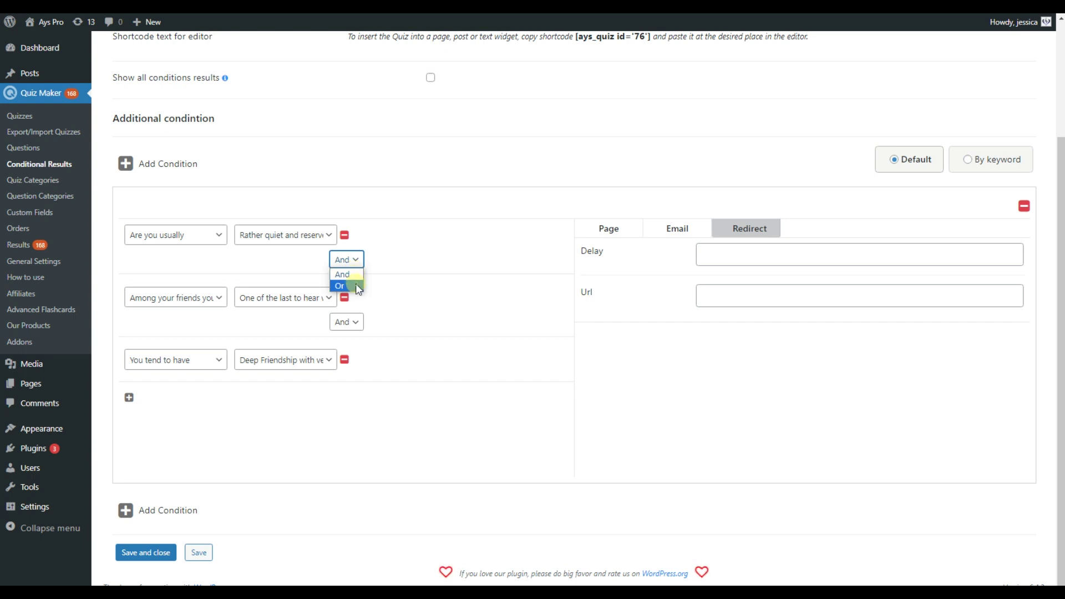
- Change the first connector to Or, then switch to By keyword mode and add a keyword condition
left_click(357, 285)
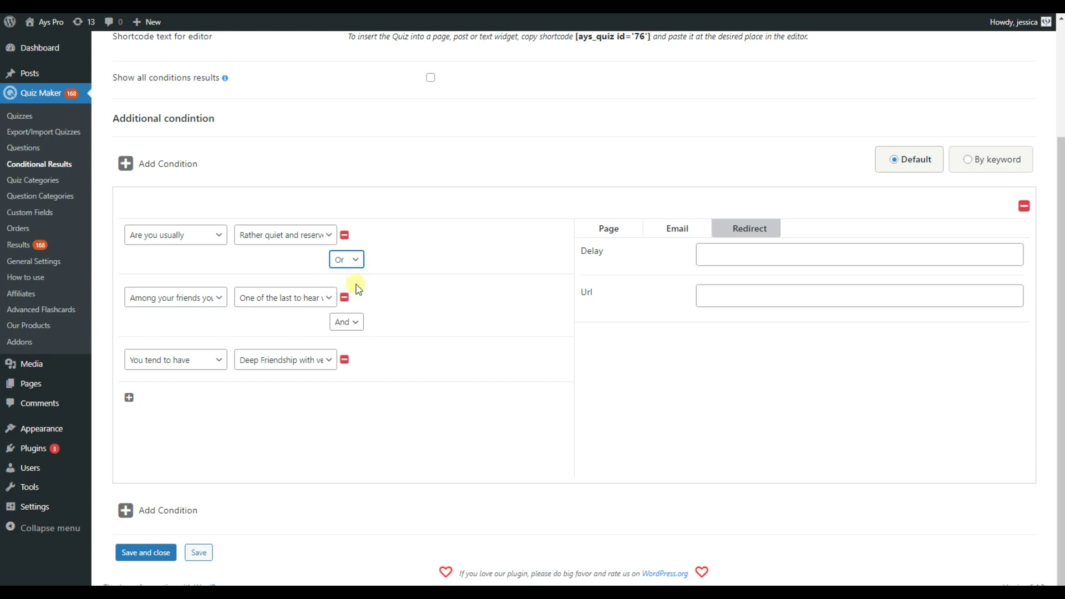
left_click(978, 161)
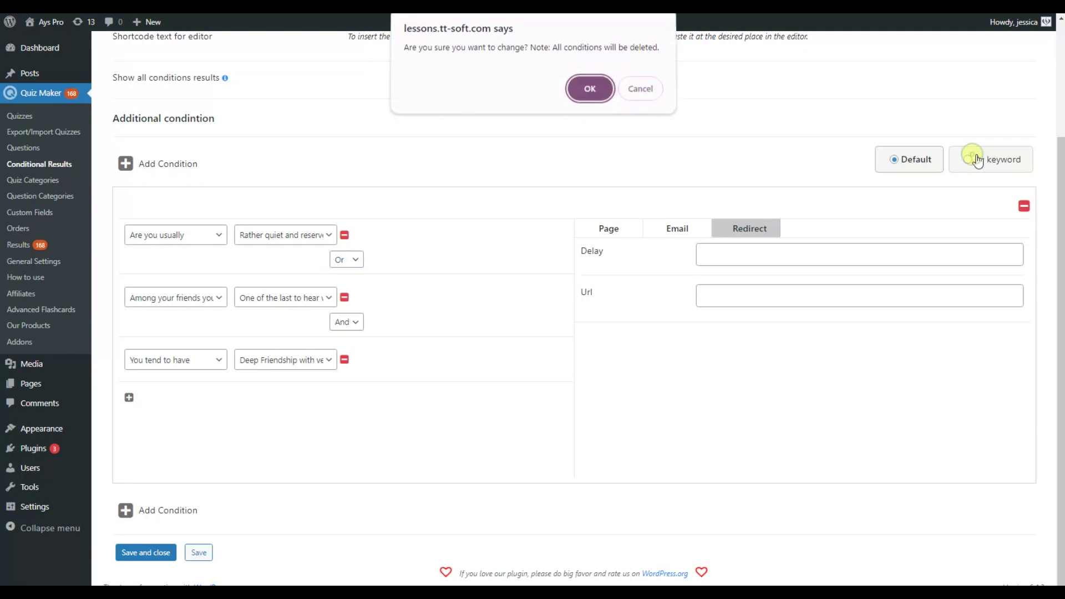
left_click(583, 89)
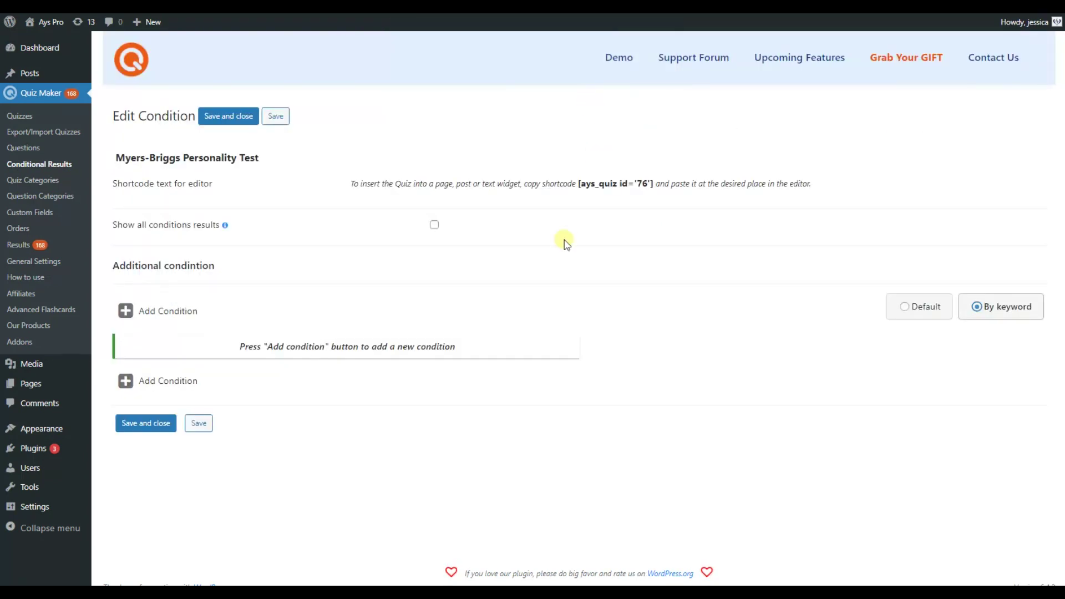
left_click(128, 311)
scroll(188, 364, "down", 3)
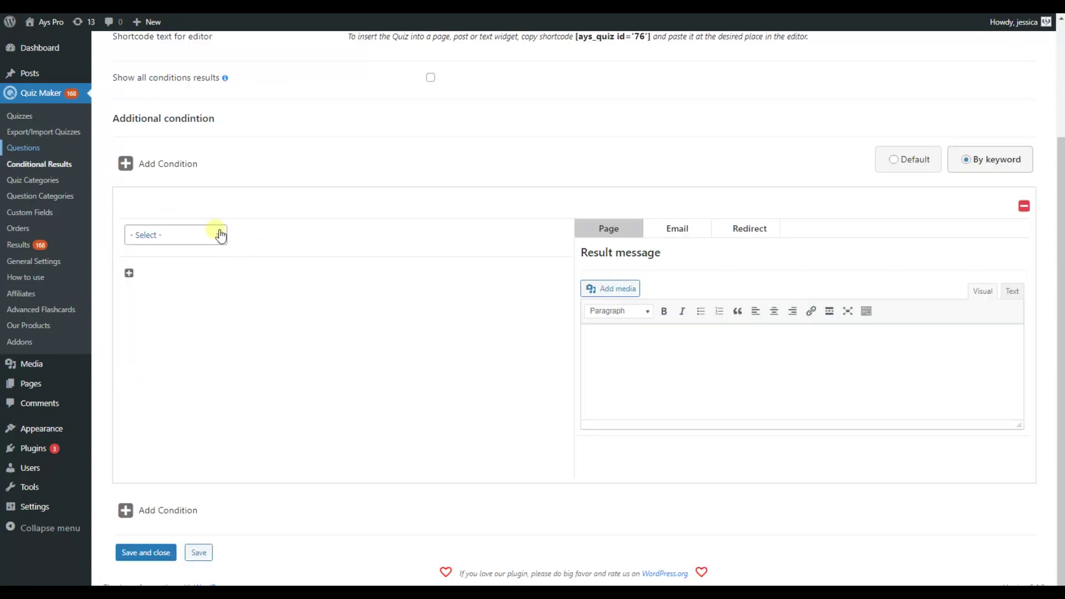
- Set the first keyword row to E Greater Than I
left_click(218, 234)
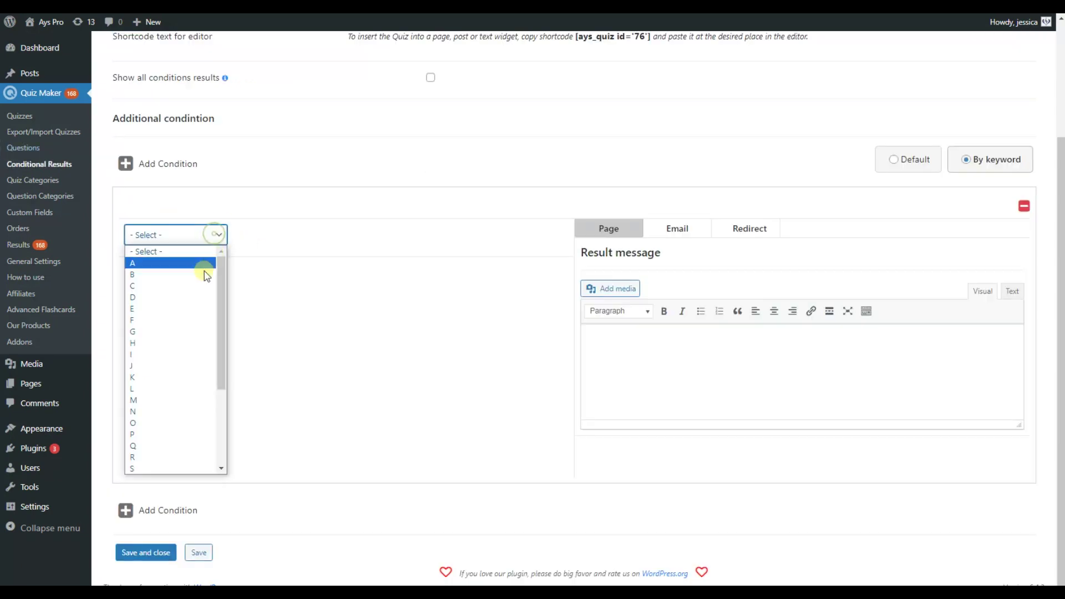
left_click(142, 310)
left_click(268, 244)
left_click(272, 275)
left_click(370, 235)
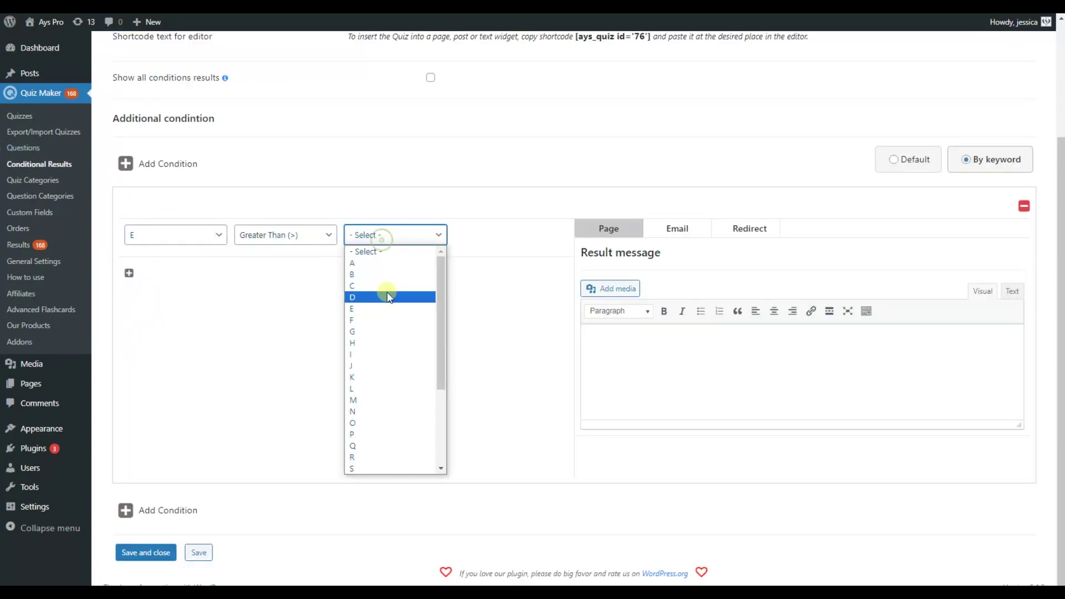
left_click(352, 354)
- Add a second keyword row: T Greater Than F
left_click(129, 273)
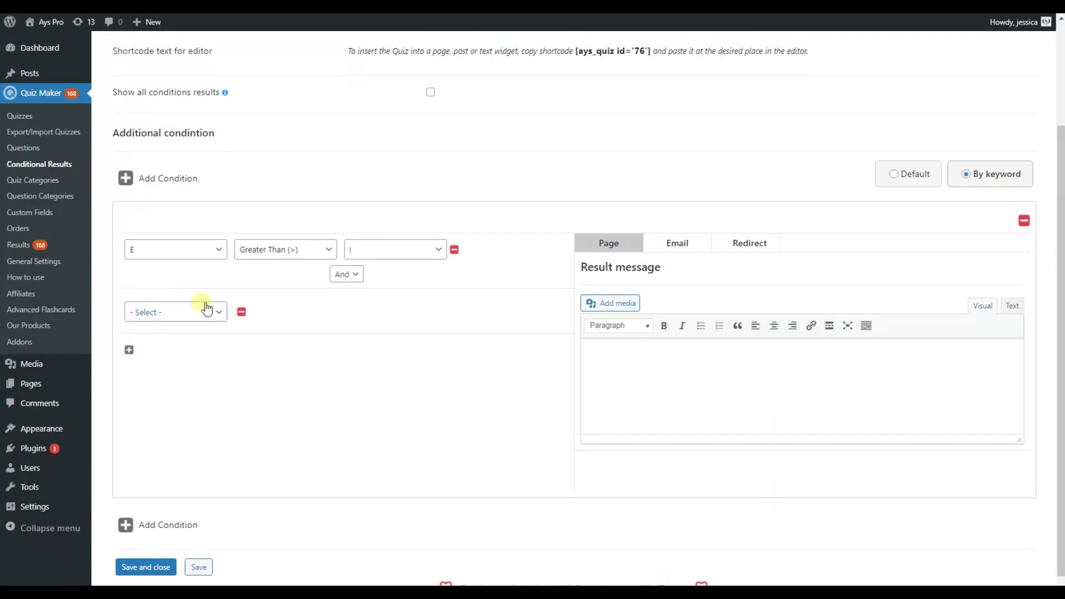
left_click(217, 313)
scroll(150, 440, "down", 3)
left_click(143, 433)
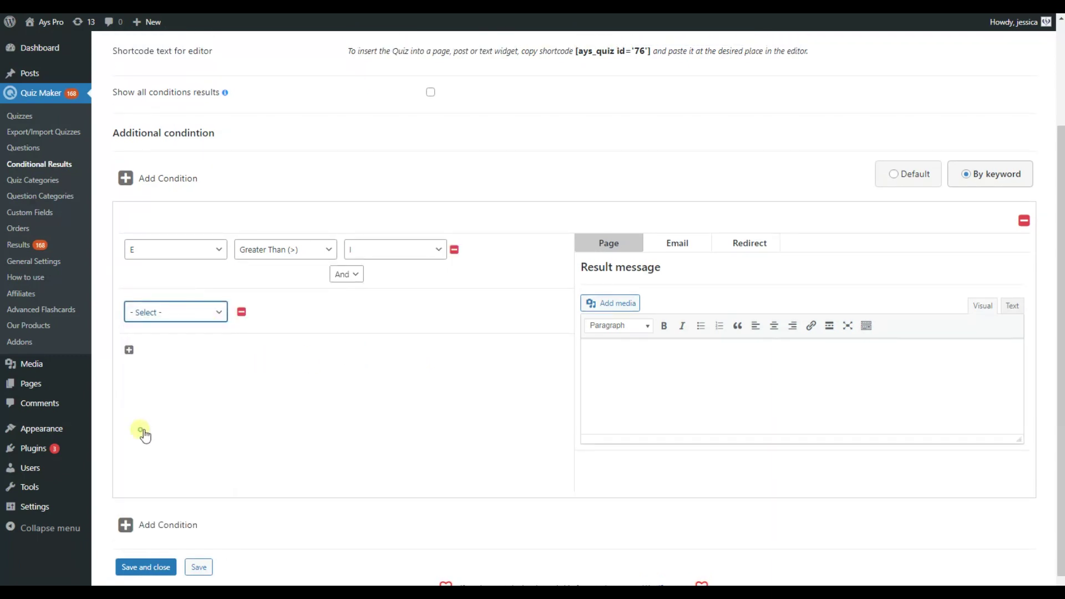
left_click(314, 326)
left_click(316, 352)
left_click(372, 315)
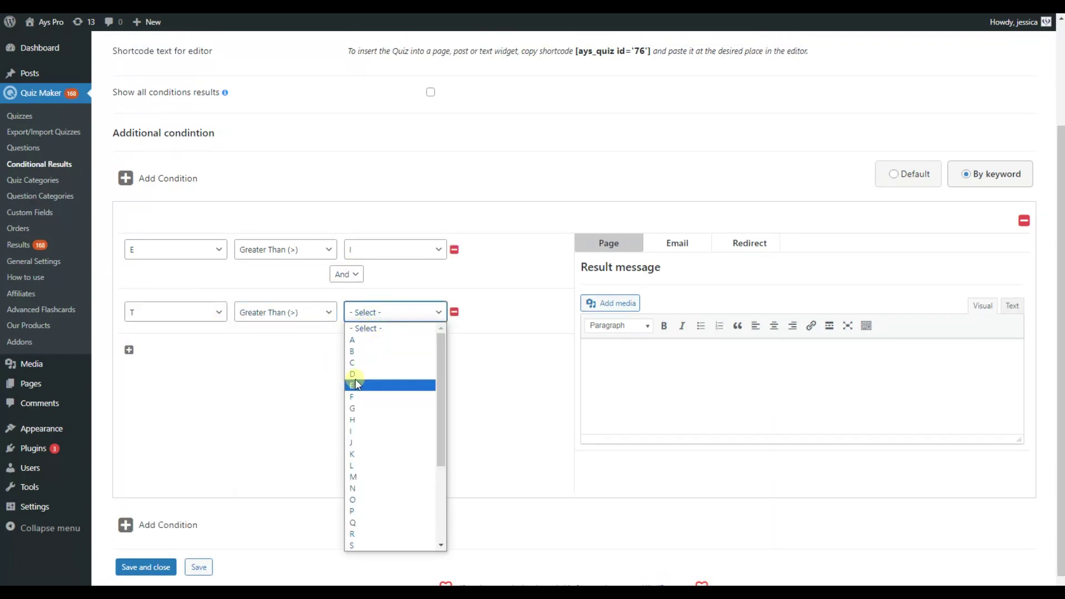
left_click(355, 401)
- Add a third keyword row: S Greater Than I
left_click(129, 350)
left_click(155, 361)
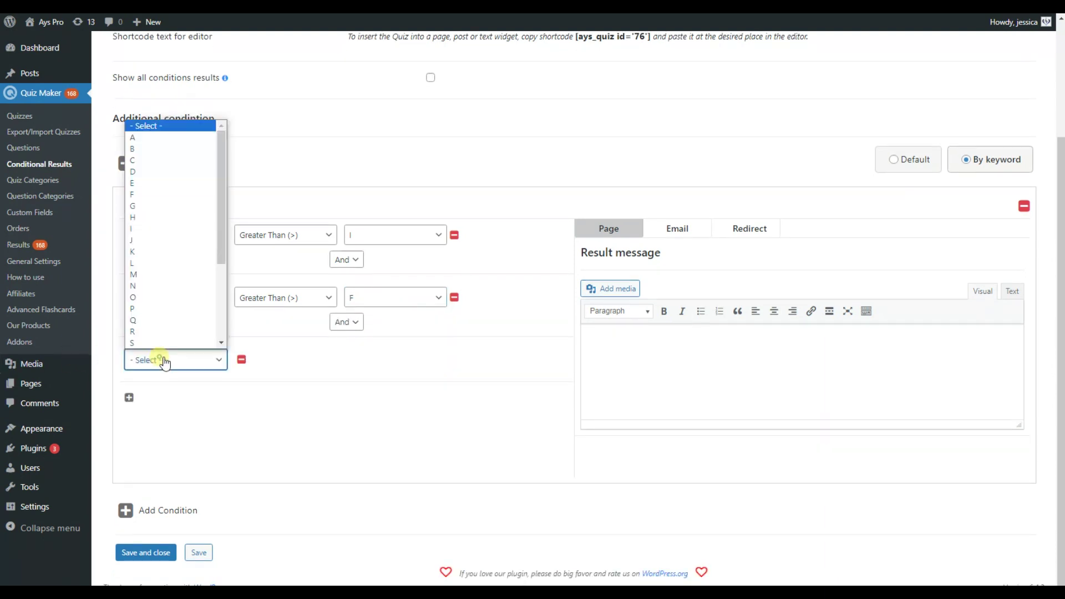
left_click(135, 343)
left_click(272, 360)
left_click(284, 397)
left_click(371, 359)
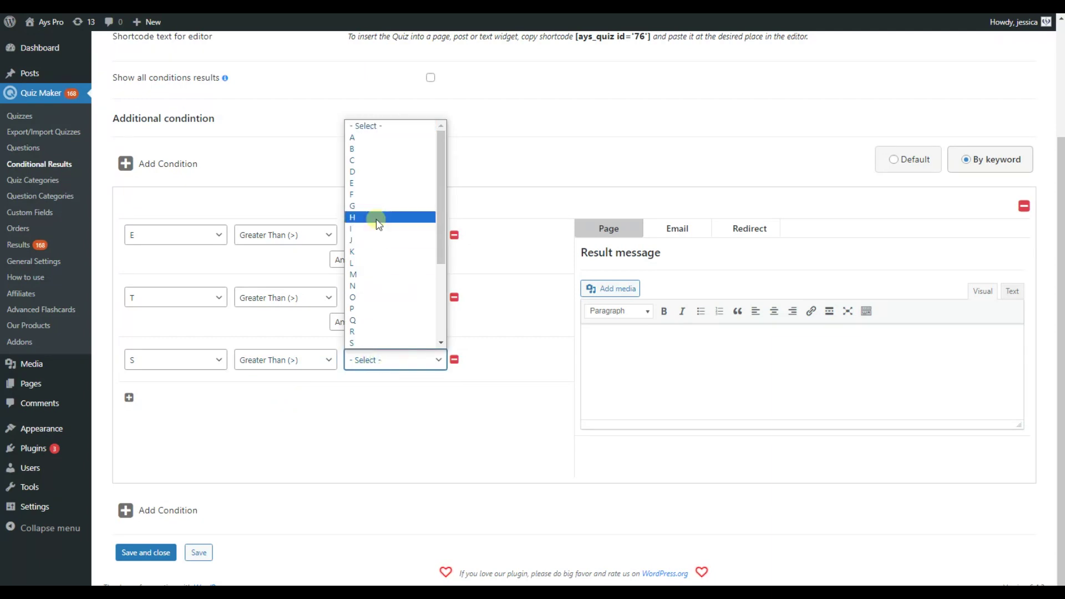
left_click(359, 229)
left_click(596, 340)
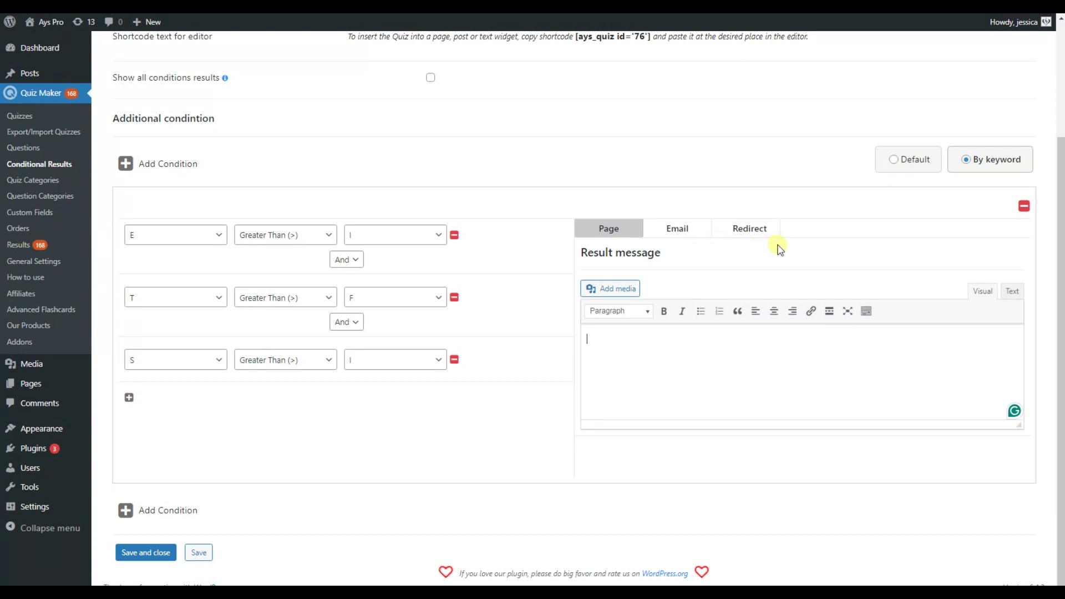
- Copy the quiz shortcode [ays_quiz id='76']
scroll(544, 294, "up", 3)
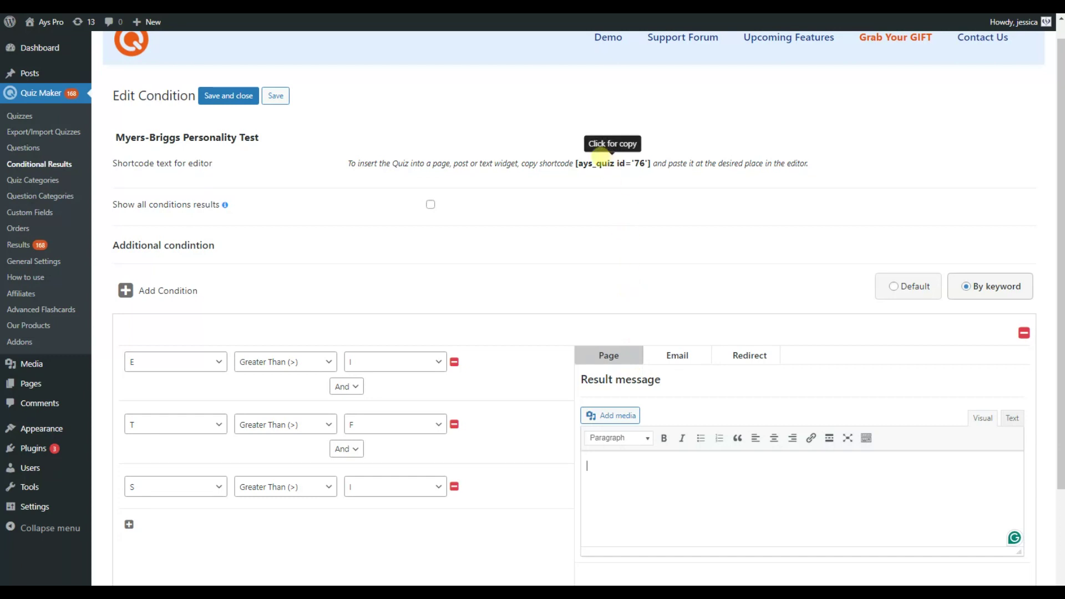
left_click_drag(575, 163, 641, 163)
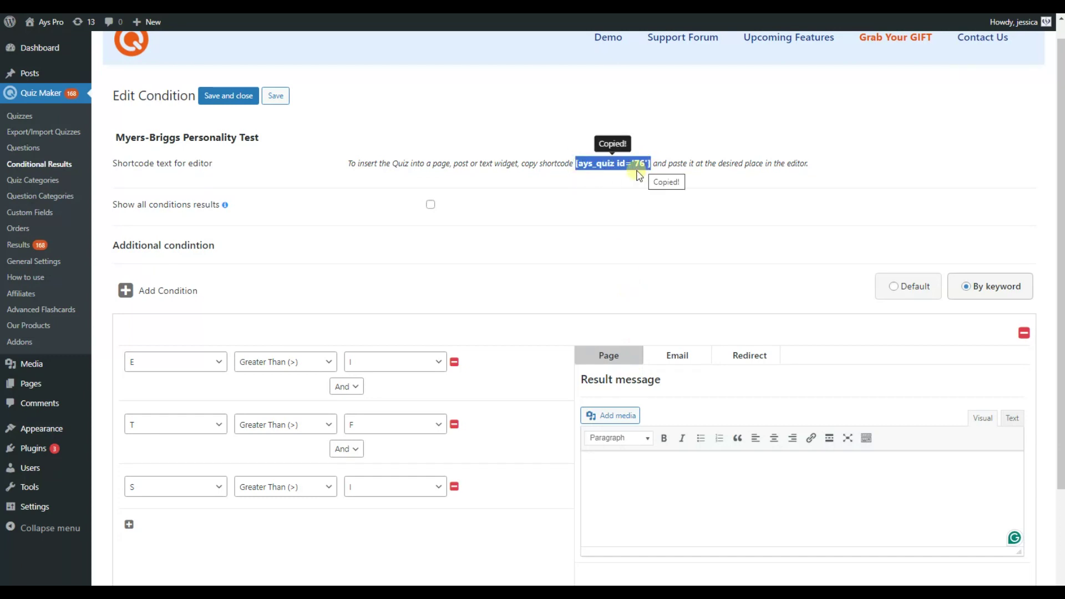
mouse_move(95, 77)
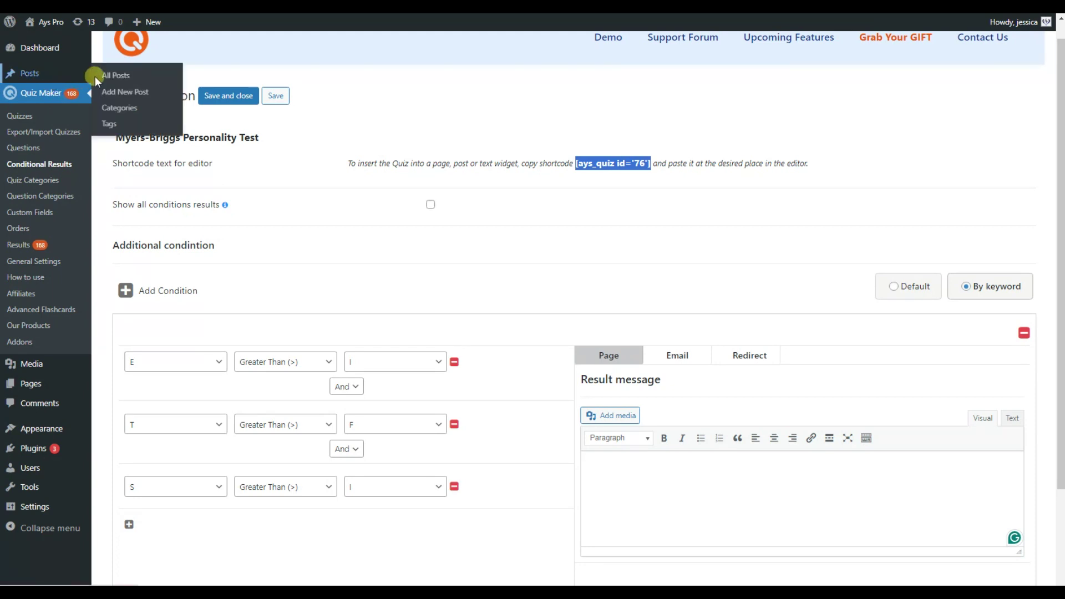
left_click(139, 95)
- Paste the [ays_quiz id='76'] shortcode into the new post and title it 'Conditional Results Addon'
key("ctrl+v")
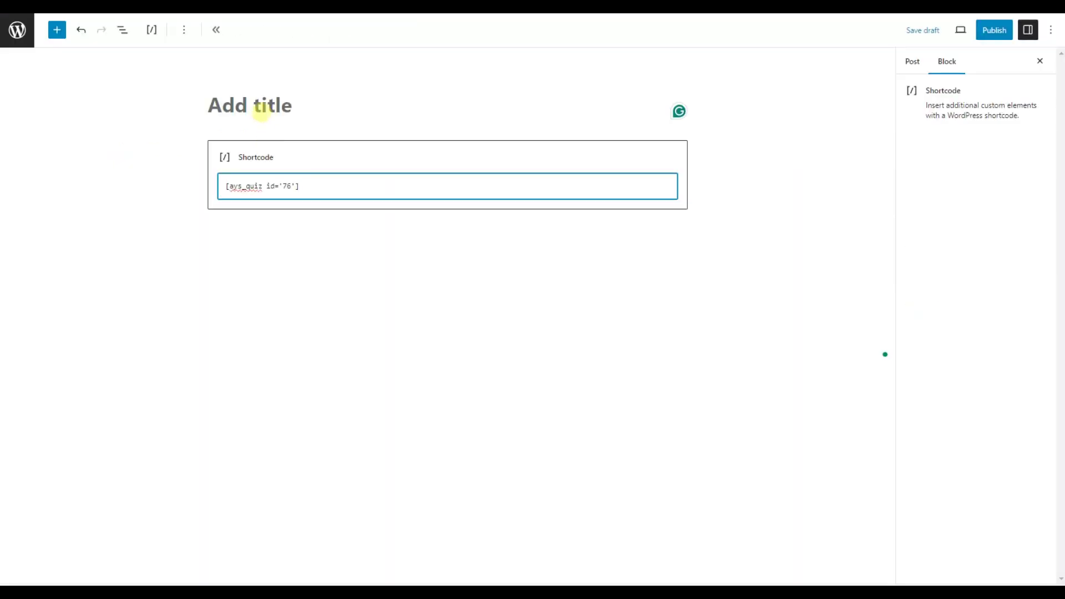
left_click(265, 105)
type("Cond")
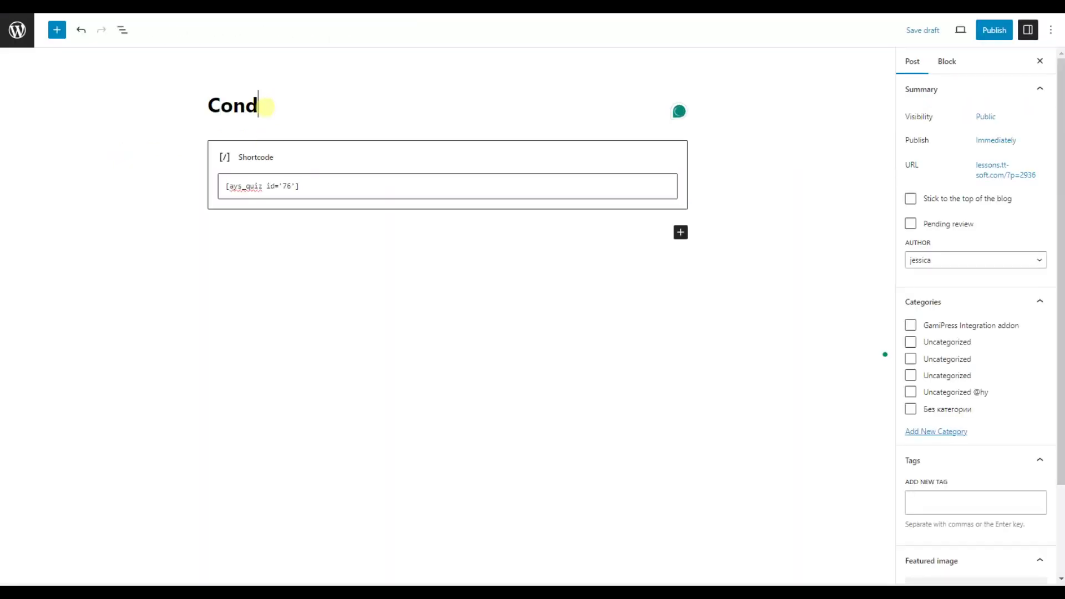
type("itional Res")
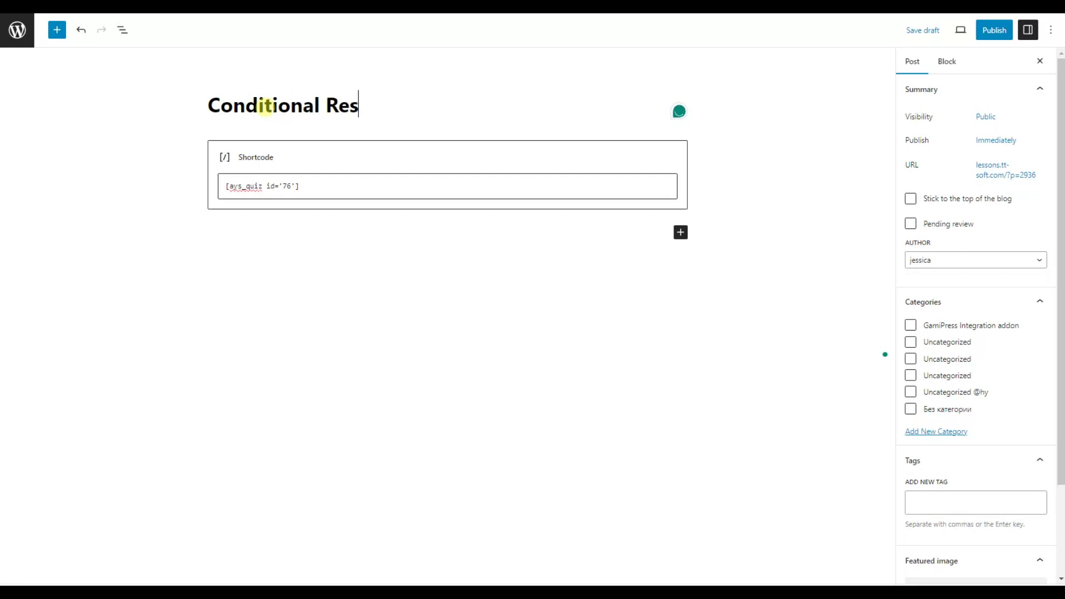
type("ults Addon")
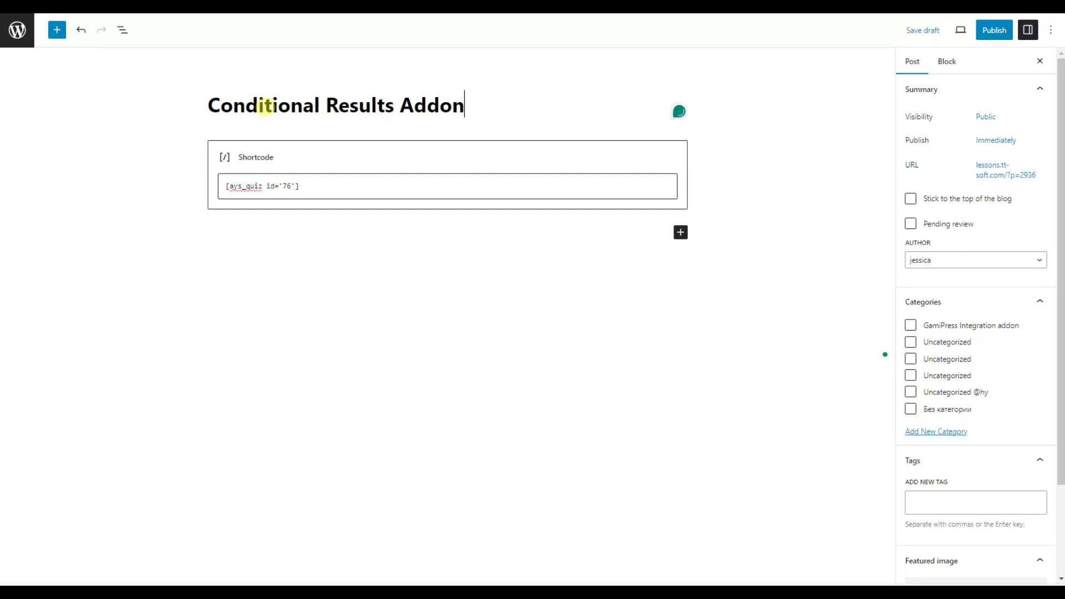